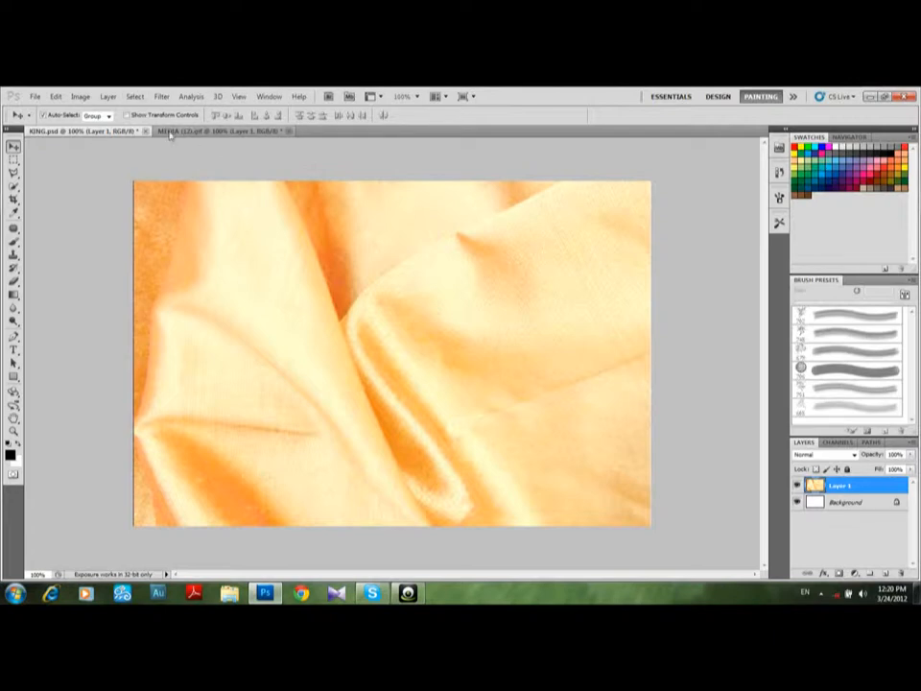
Step: Check the pixel dimensions of the fabric image KING.psd without changing them
click(169, 134)
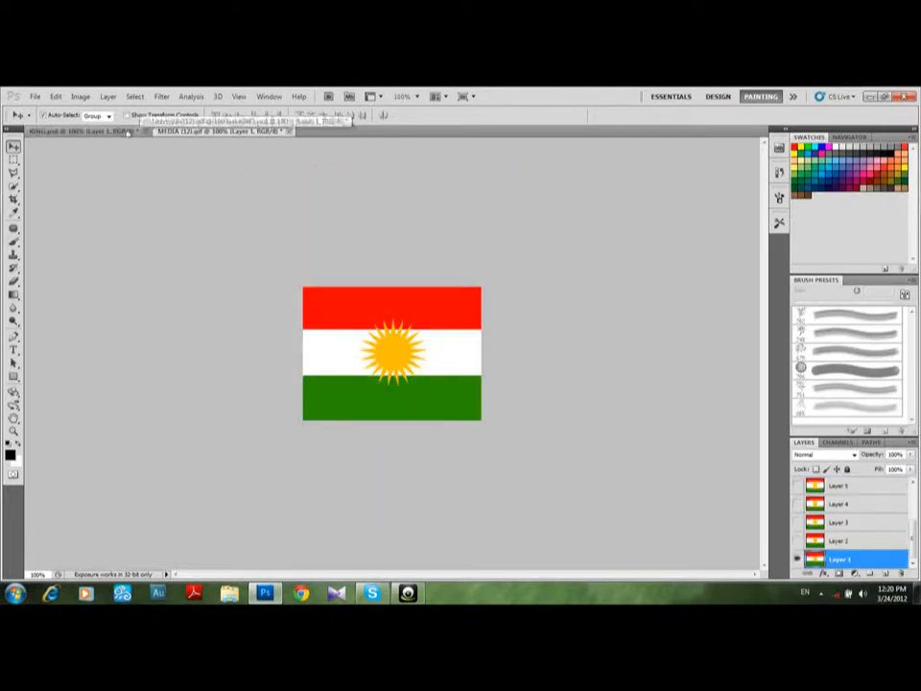
click(125, 131)
click(84, 97)
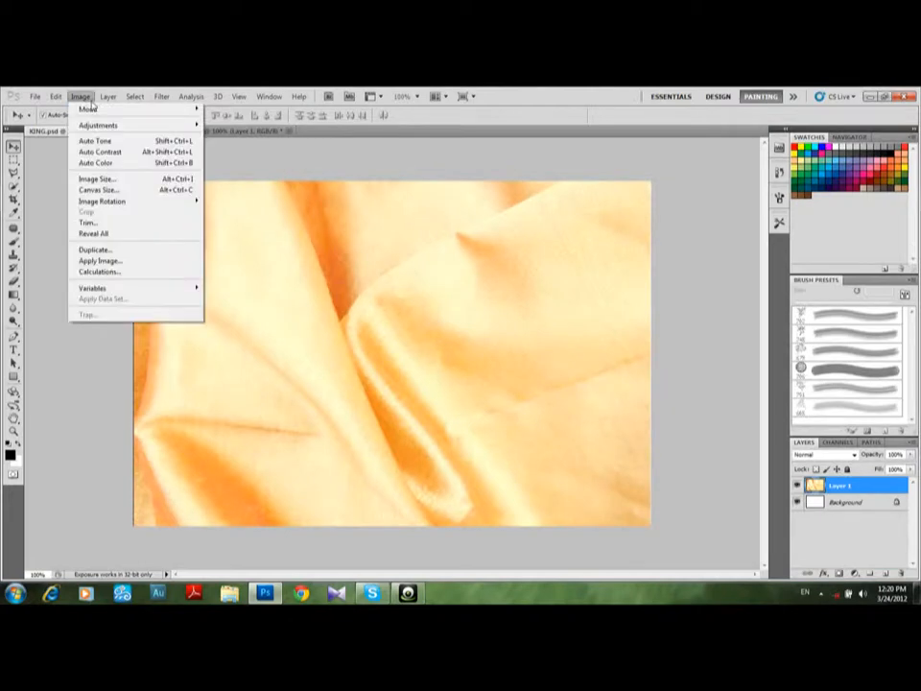
click(93, 180)
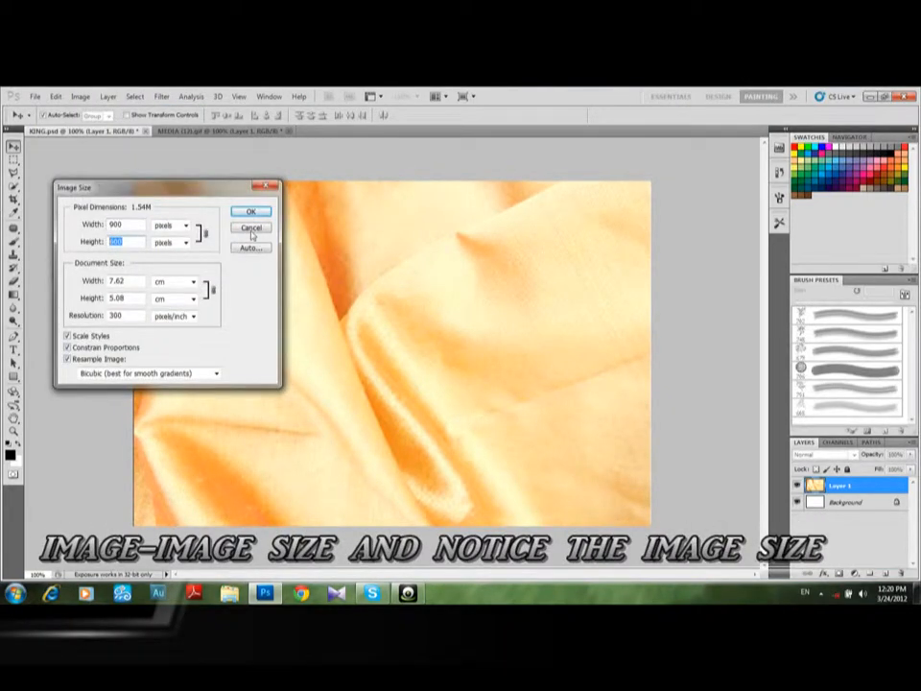
click(252, 228)
Step: Switch to the flag image MEDIA (12).gif and check its image size without changing it
click(195, 134)
click(79, 98)
click(106, 179)
key(Escape)
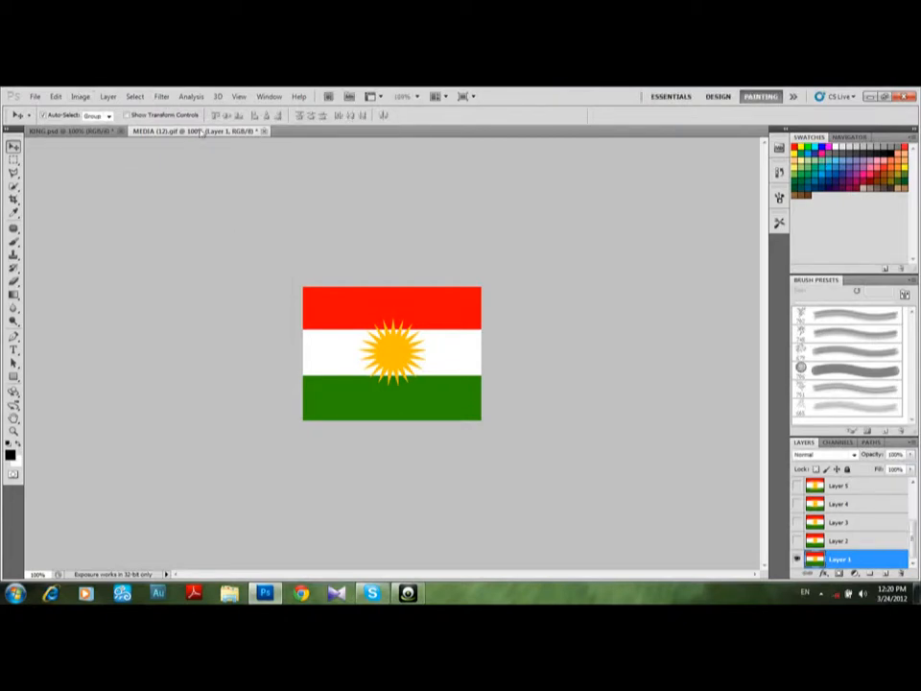
Step: Create a new document from the Default Photoshop Size preset, with width 900 pixels and height 600 pixels
click(34, 97)
click(45, 110)
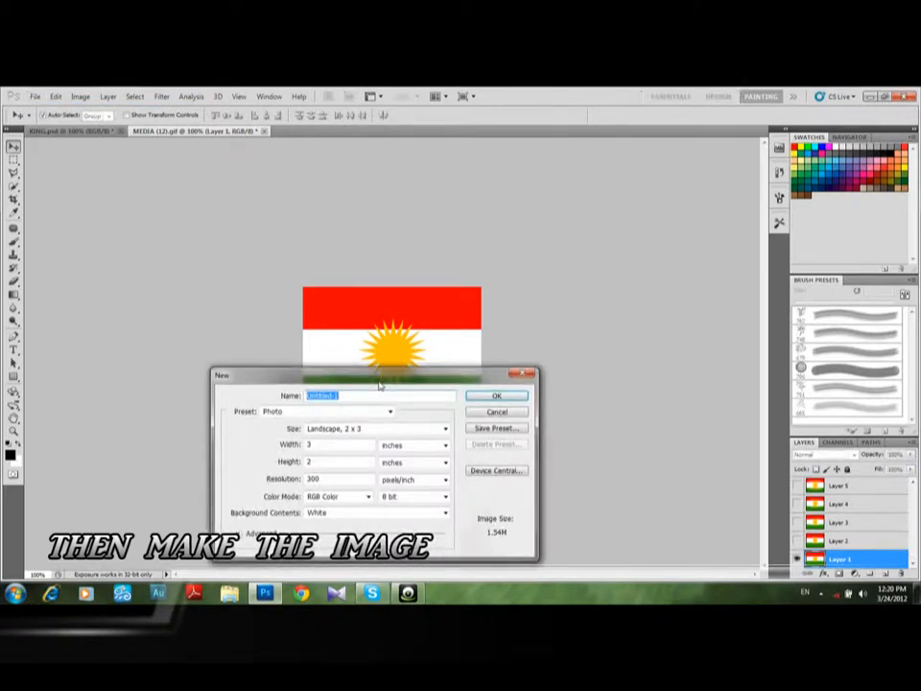
double_click(329, 446)
click(316, 412)
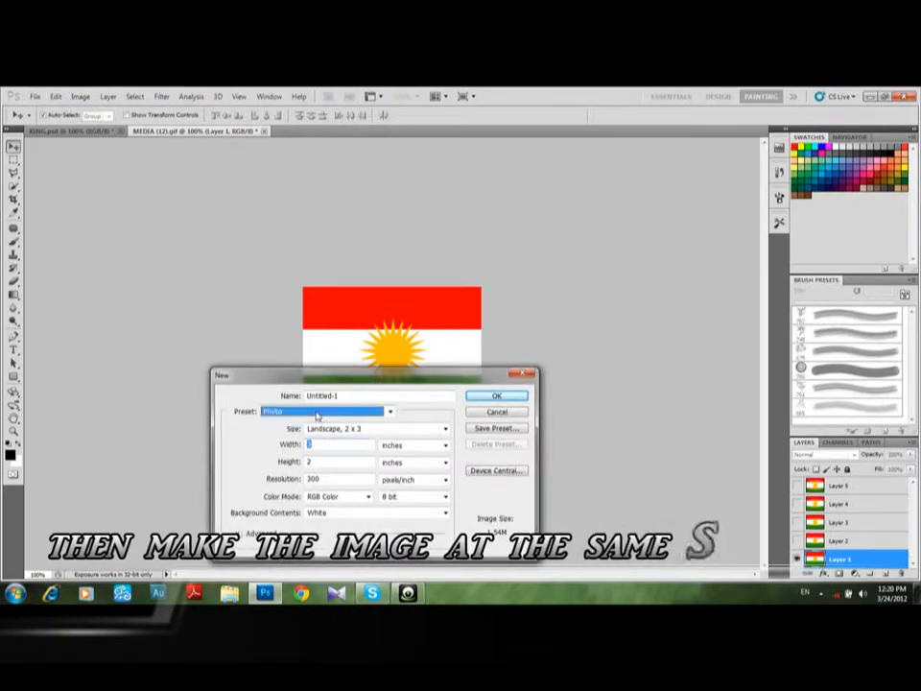
click(318, 432)
double_click(341, 442)
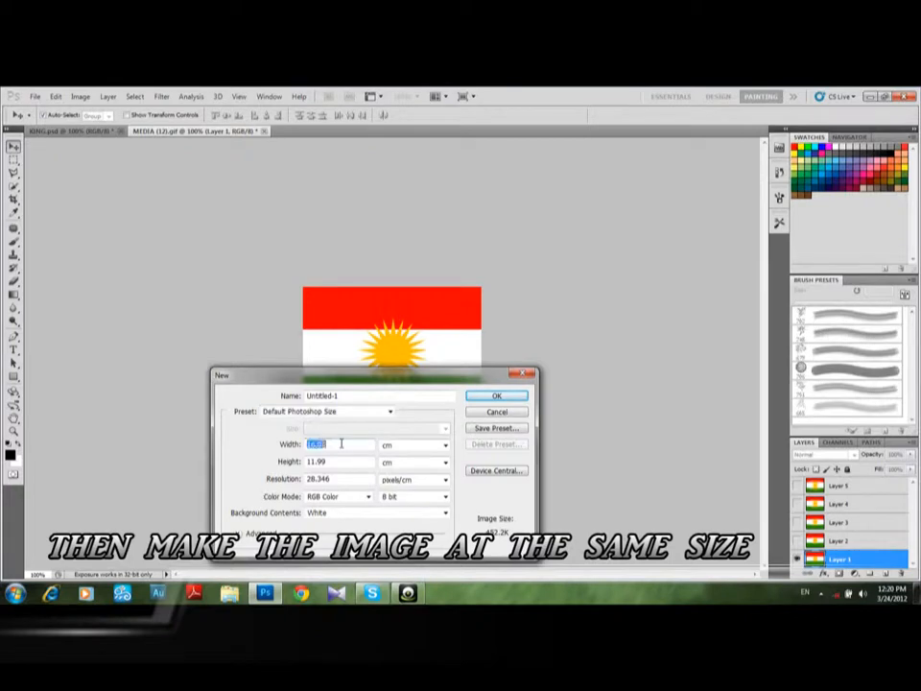
text(900)
click(415, 447)
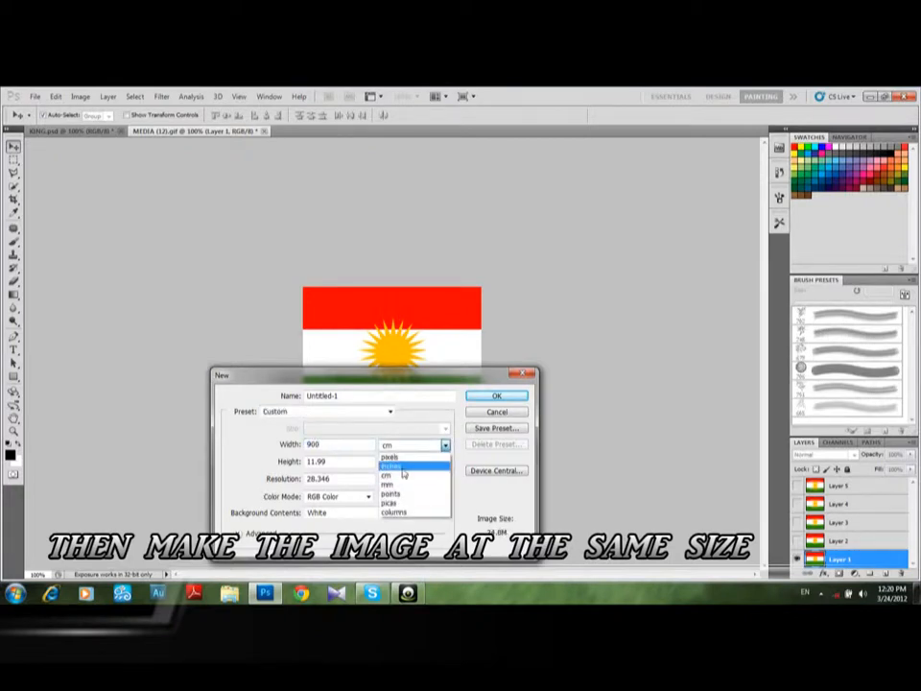
click(388, 456)
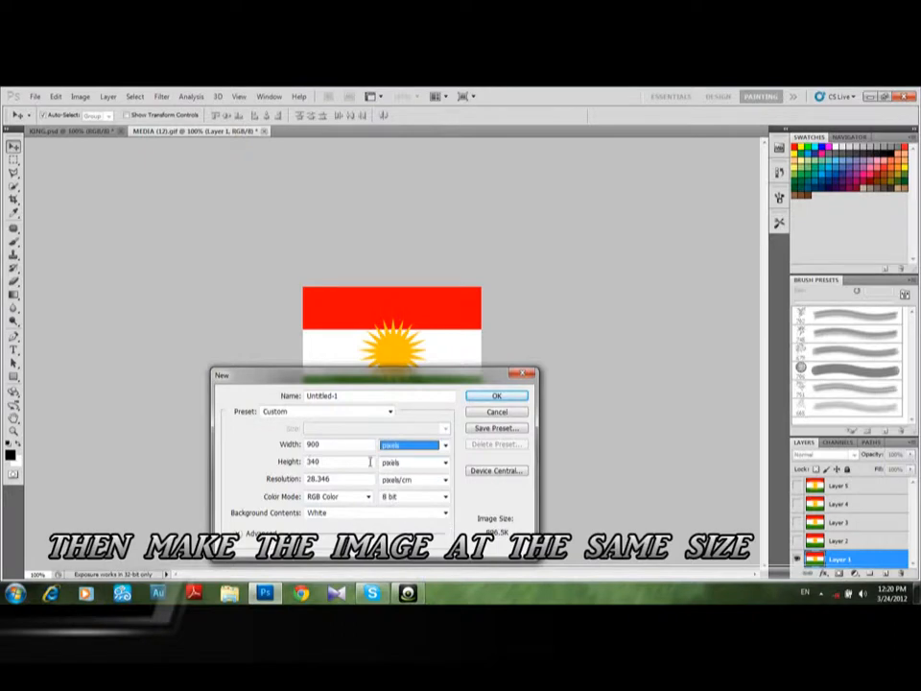
double_click(365, 460)
text(600)
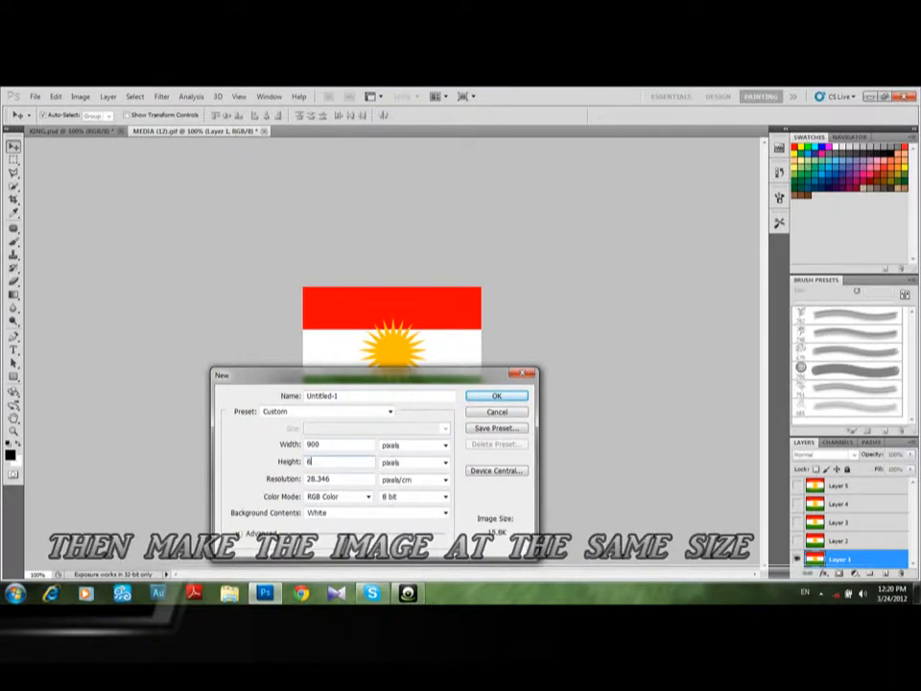
click(482, 399)
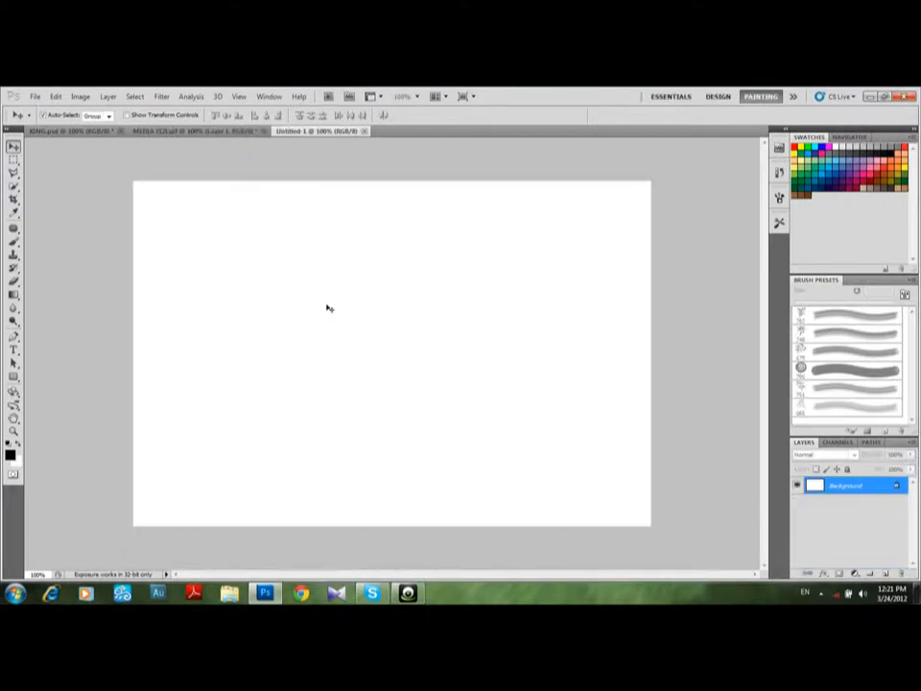
Step: Copy the flag from MEDIA (12).gif into the new blank document, aligned to the canvas's upper-left corner
click(71, 132)
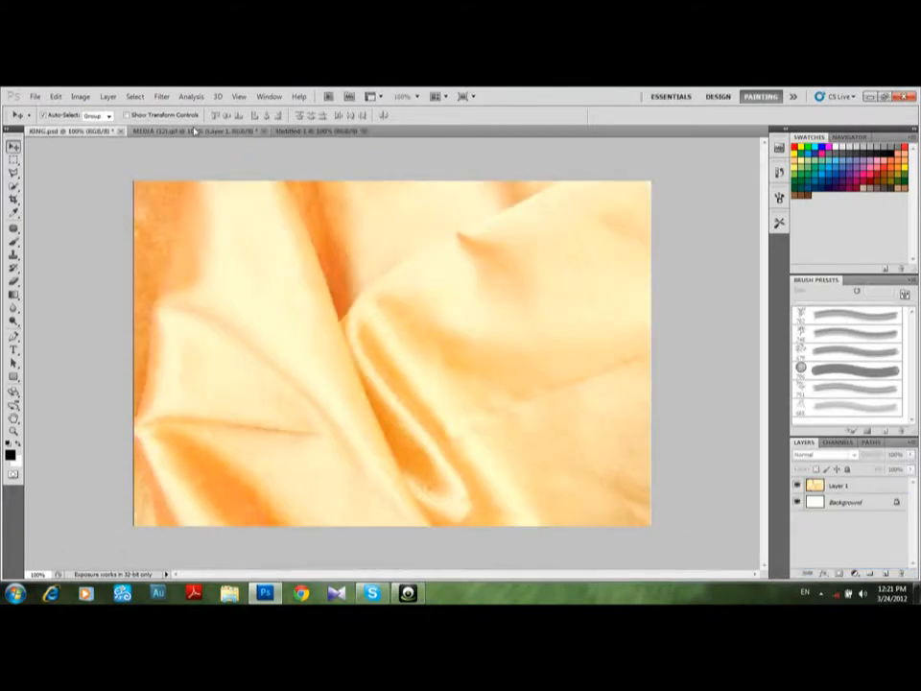
click(191, 131)
drag(365, 288, 209, 213)
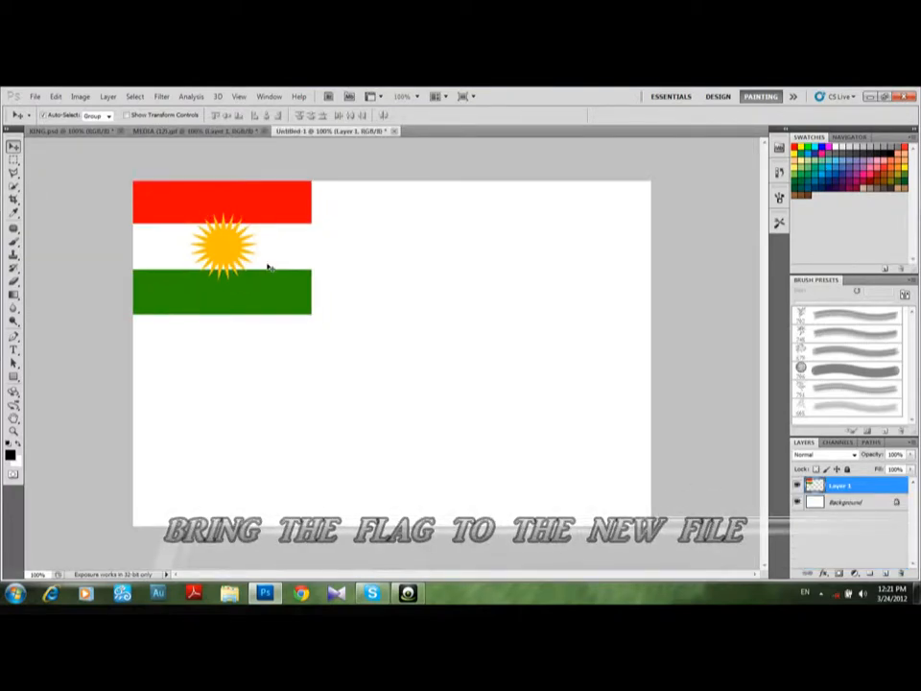
Step: Scale the flag up to cover the whole canvas and shift it slightly upward to center it vertically
key(ctrl+t)
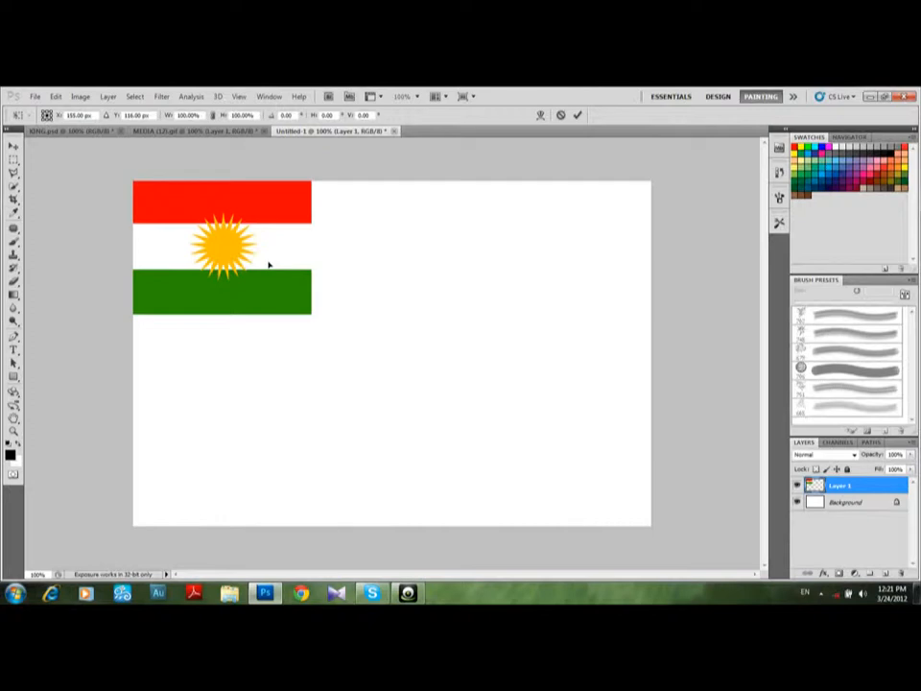
drag(309, 314, 662, 544)
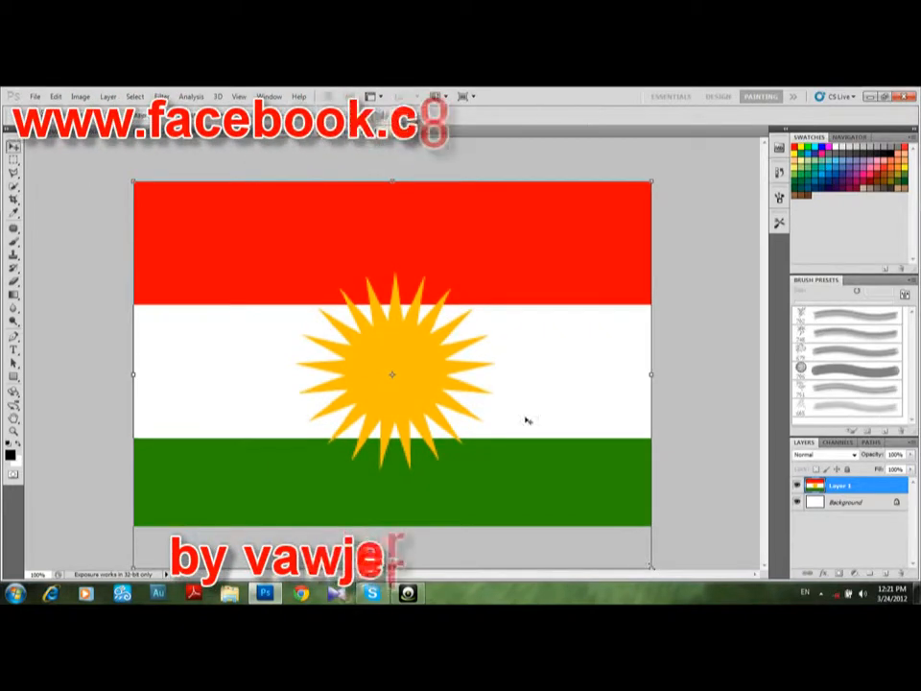
key(Return)
drag(510, 405, 506, 395)
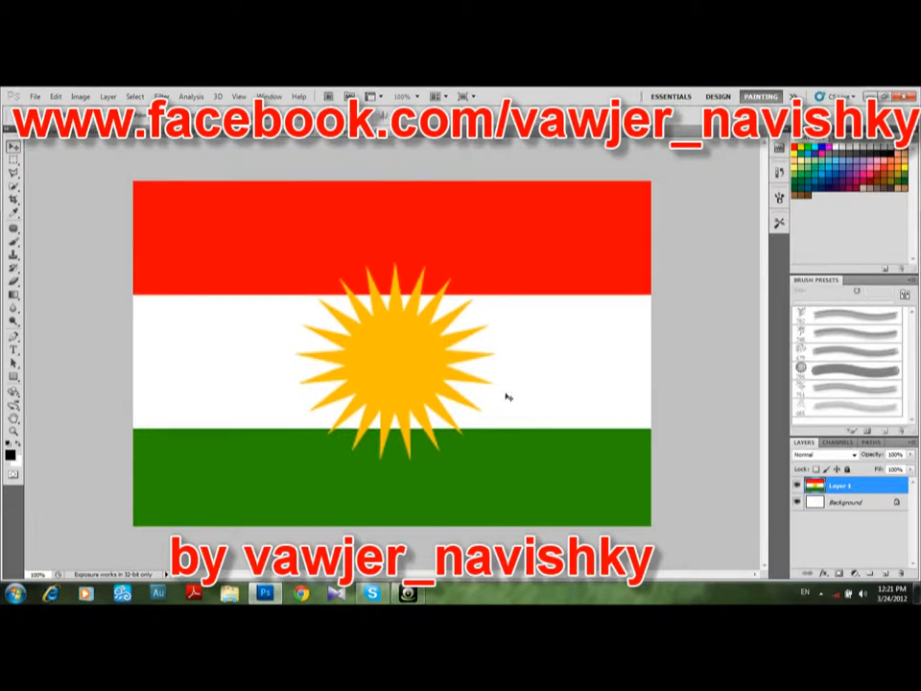
drag(488, 357, 488, 351)
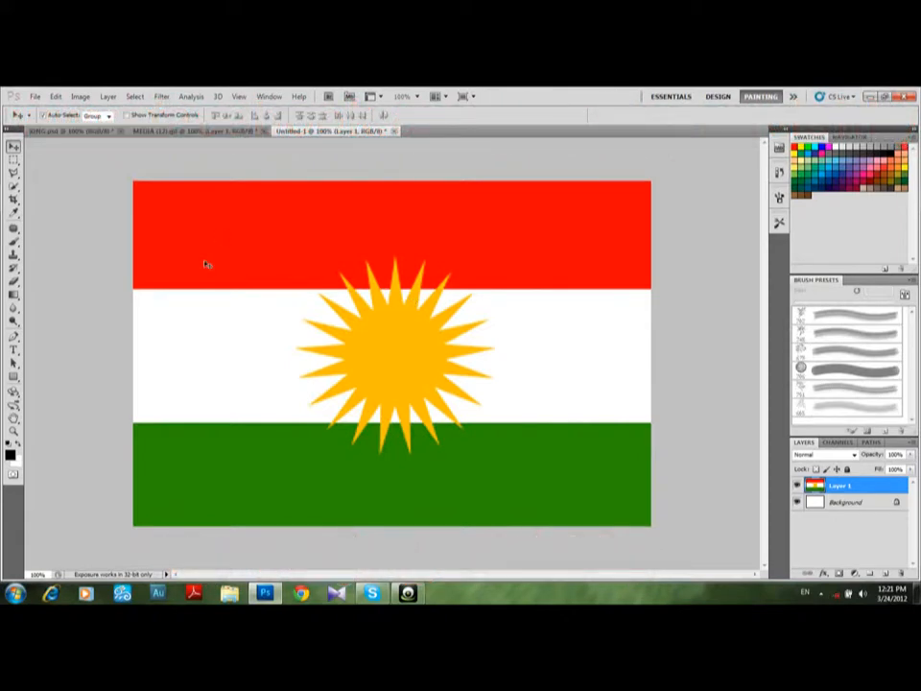
Step: Merge the flag layer into the background, and close MEDIA (12).gif without saving its changes
key(ctrl+e)
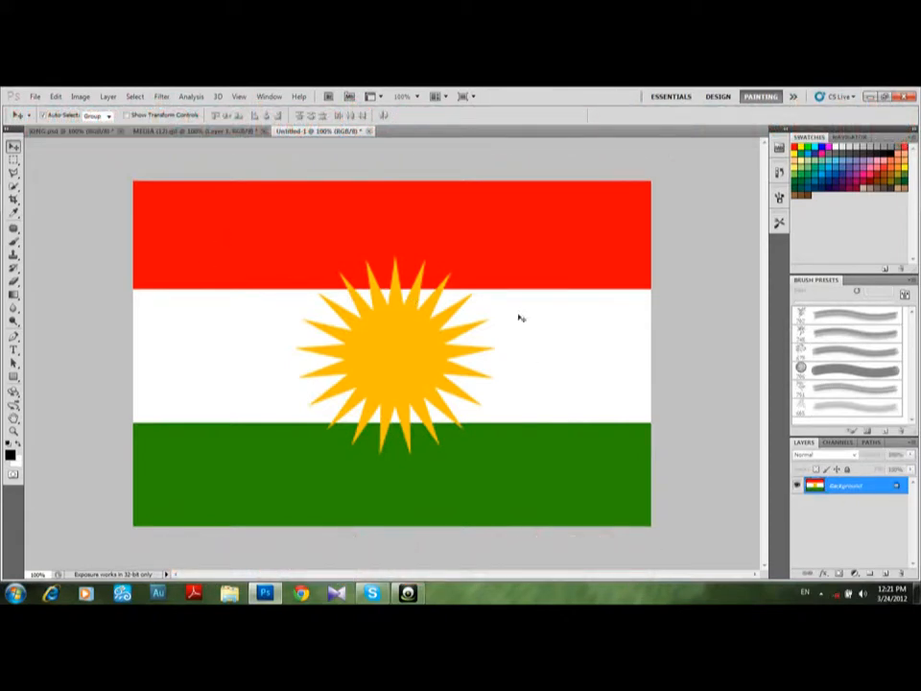
click(243, 130)
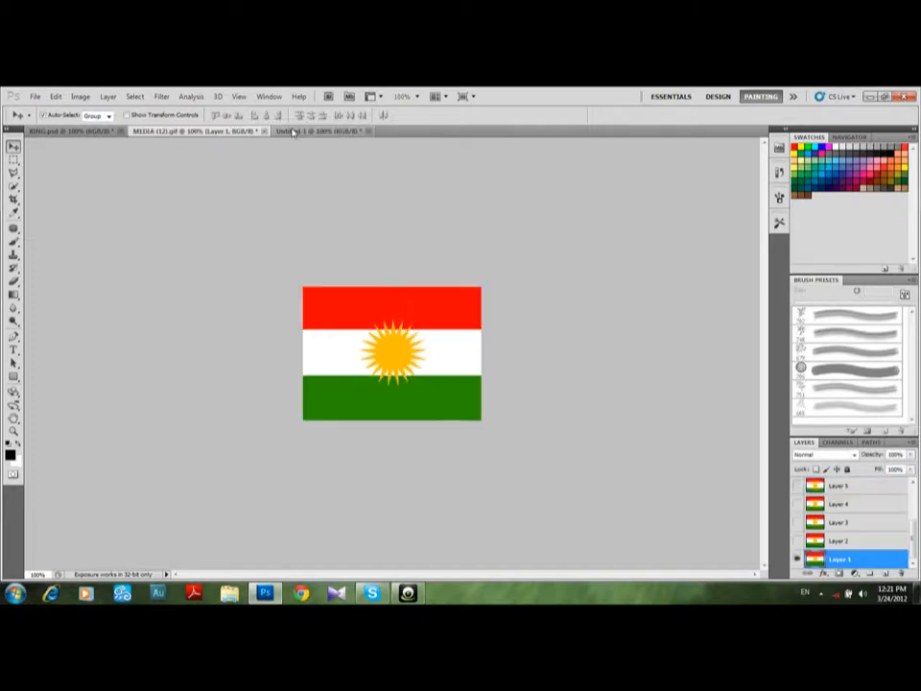
click(264, 130)
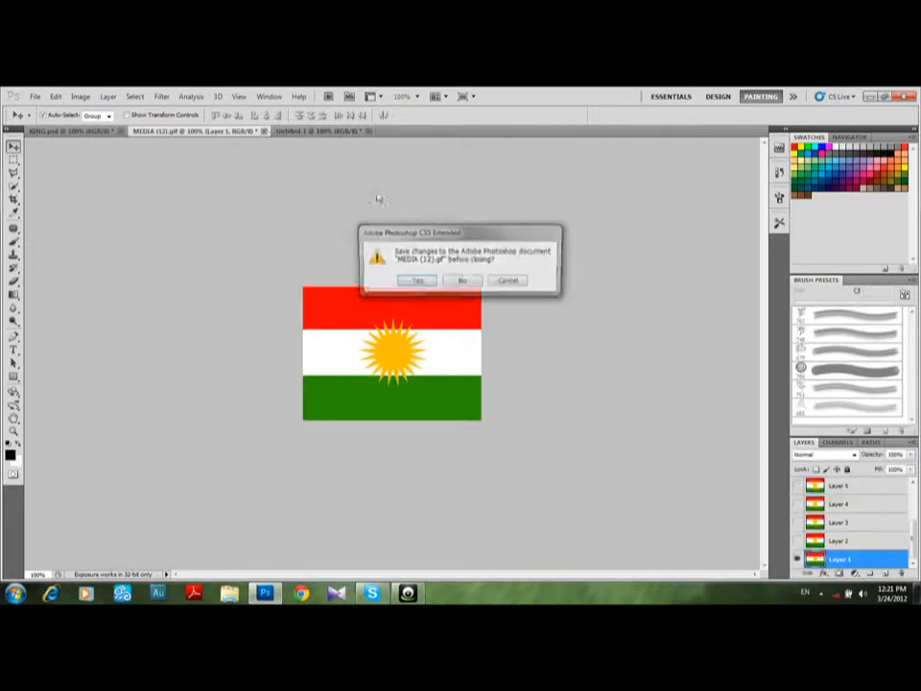
click(461, 281)
Step: Desaturate the fabric layer, Layer 1, in KING.psd
click(80, 131)
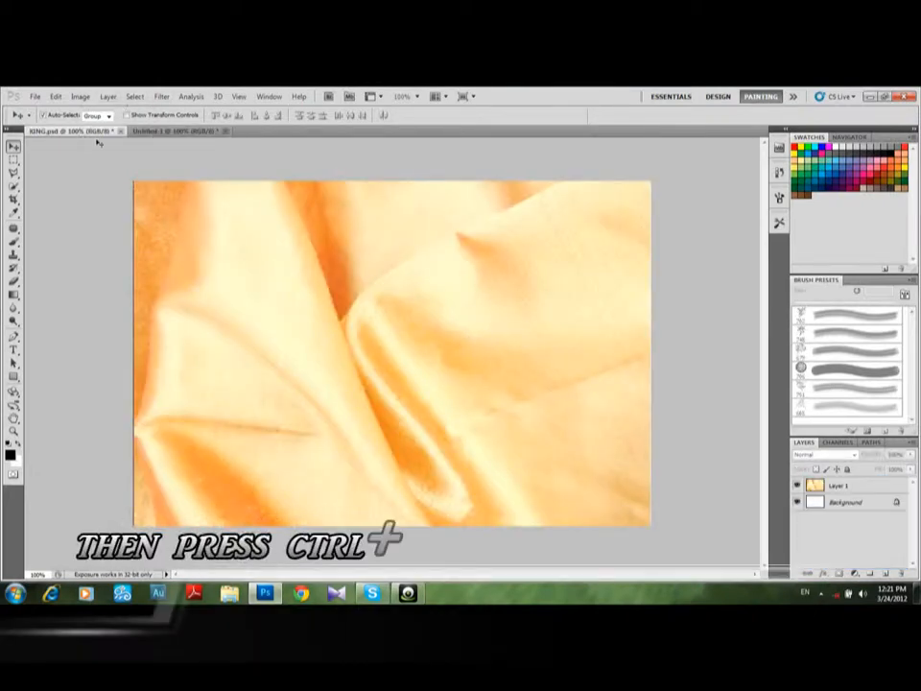
click(81, 97)
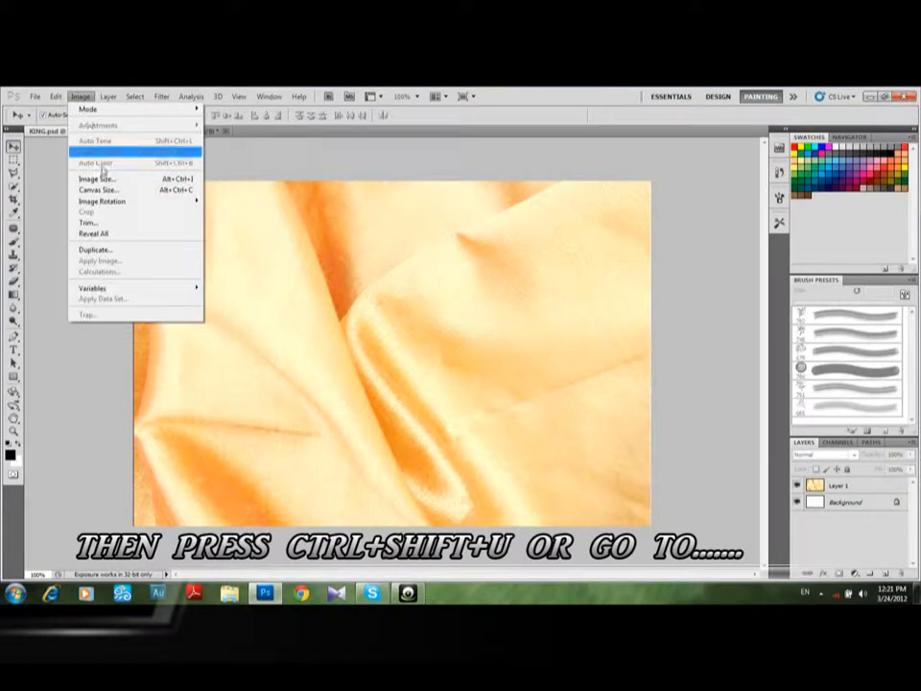
click(279, 207)
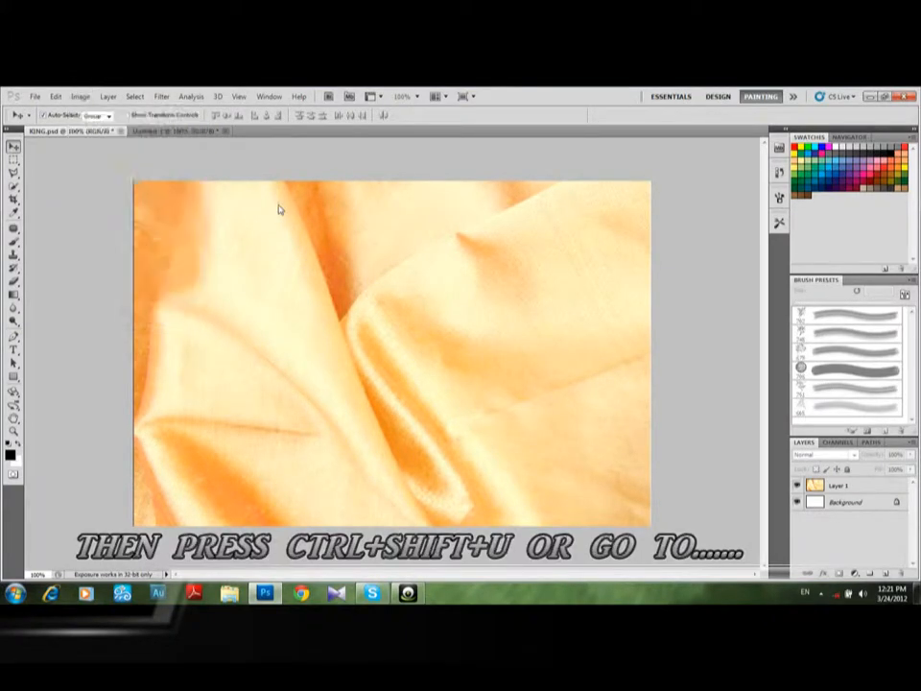
click(279, 208)
click(83, 97)
mouse_move(100, 126)
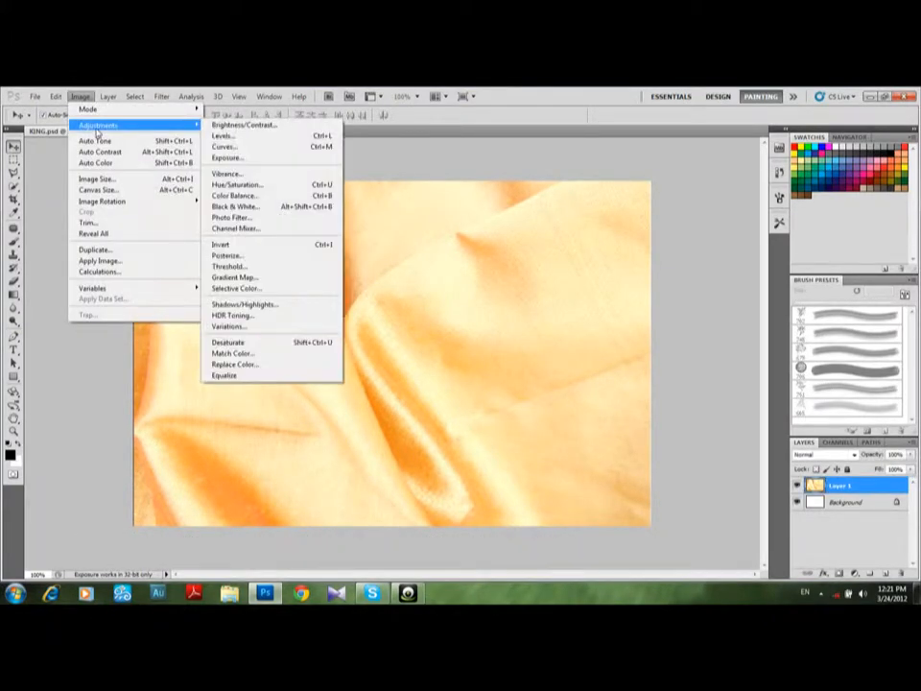
click(228, 342)
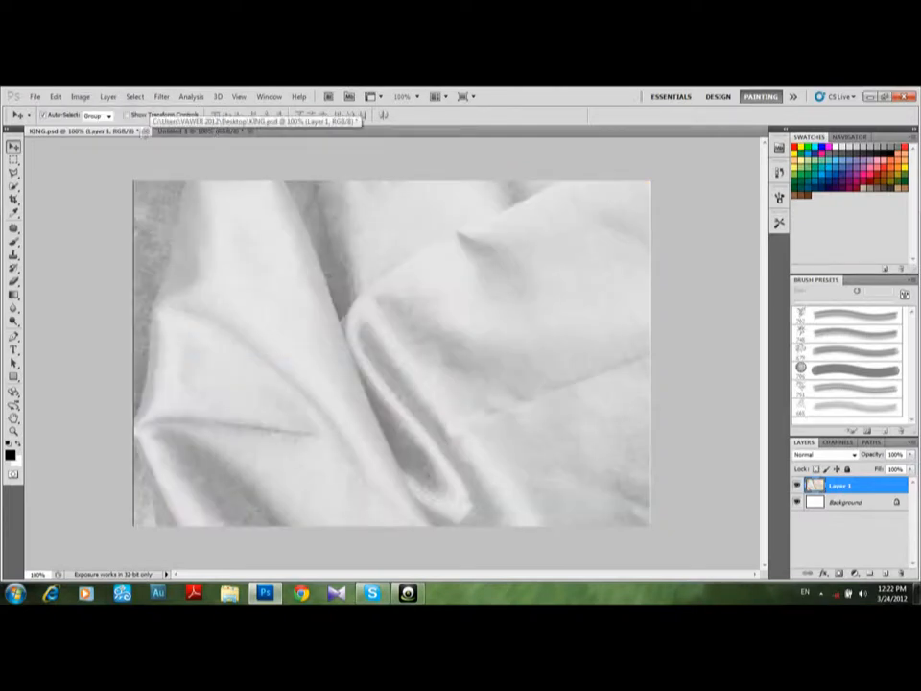
Step: Save the gray fabric image to the Desktop as KING in Photoshop PSD format, replacing the existing file and keeping Maximize Compatibility
click(35, 96)
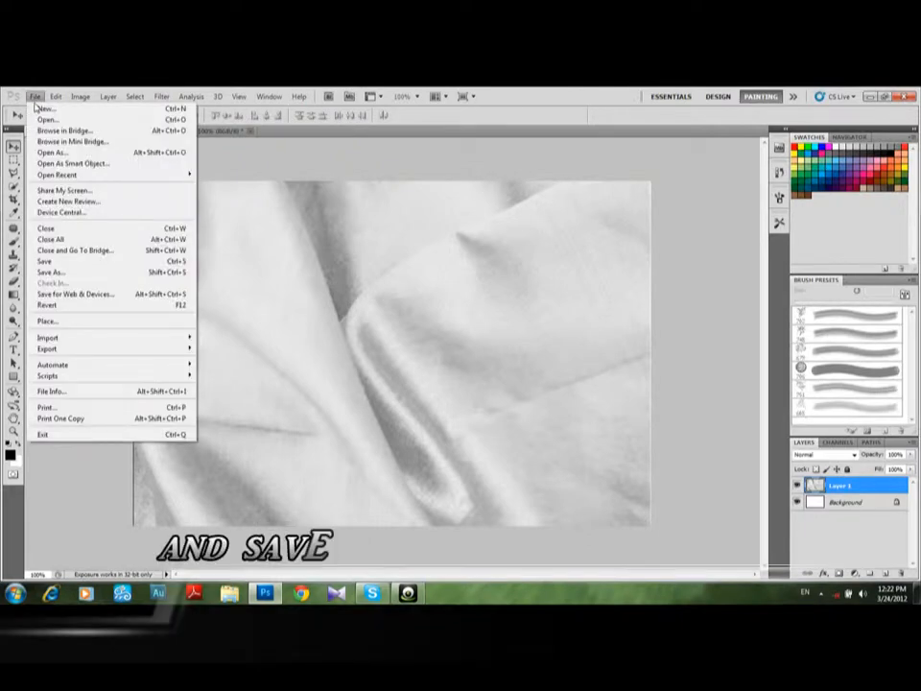
click(57, 274)
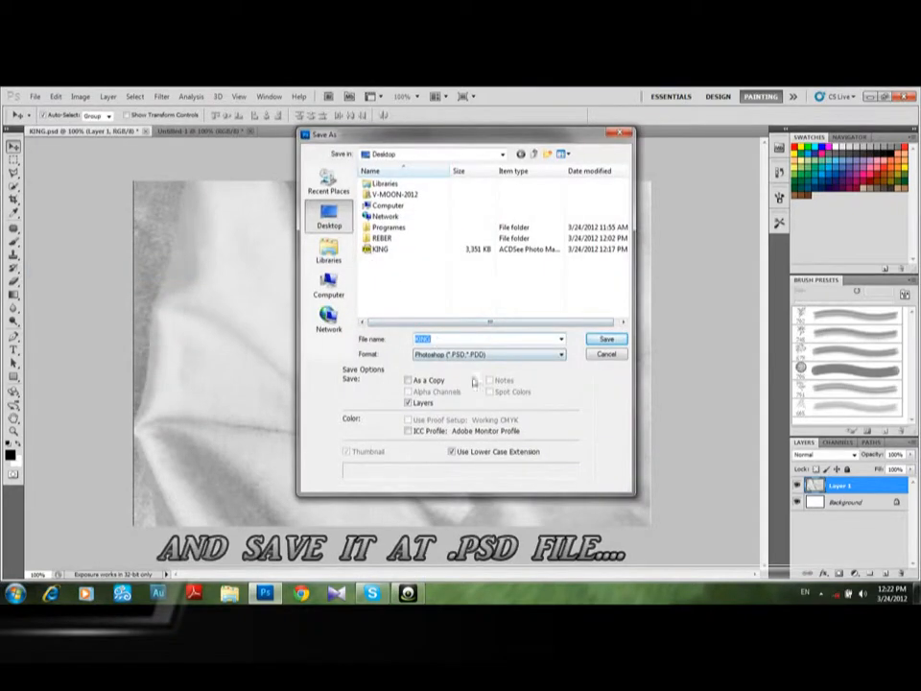
click(392, 252)
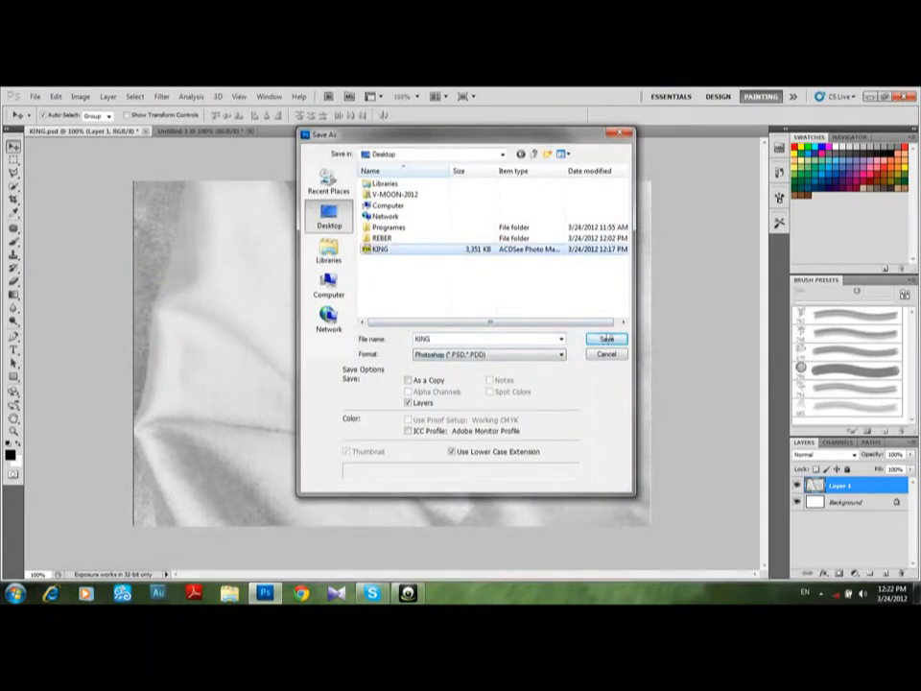
click(605, 339)
key(Return)
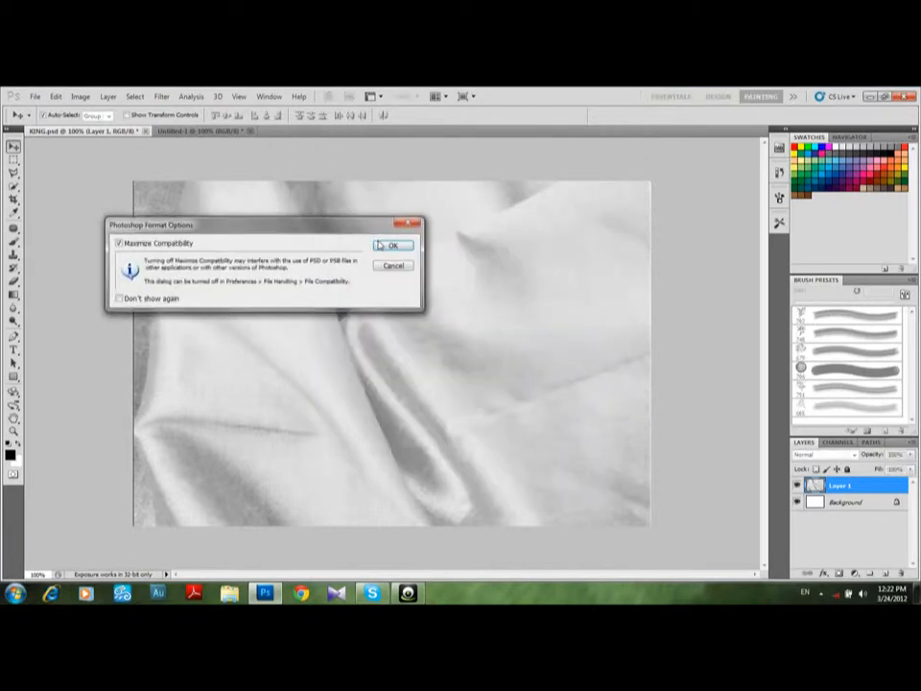
click(382, 248)
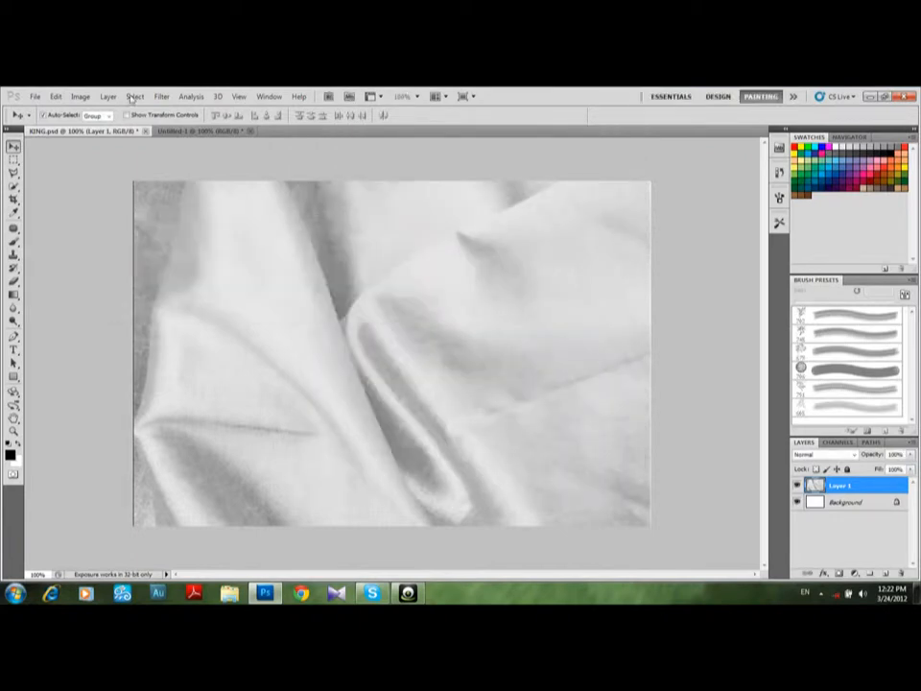
Step: Displace the flag in Untitled-1 with horizontal and vertical scale 10, Stretch To Fit and Wrap Around, using KING from the Desktop as displacement map
click(176, 131)
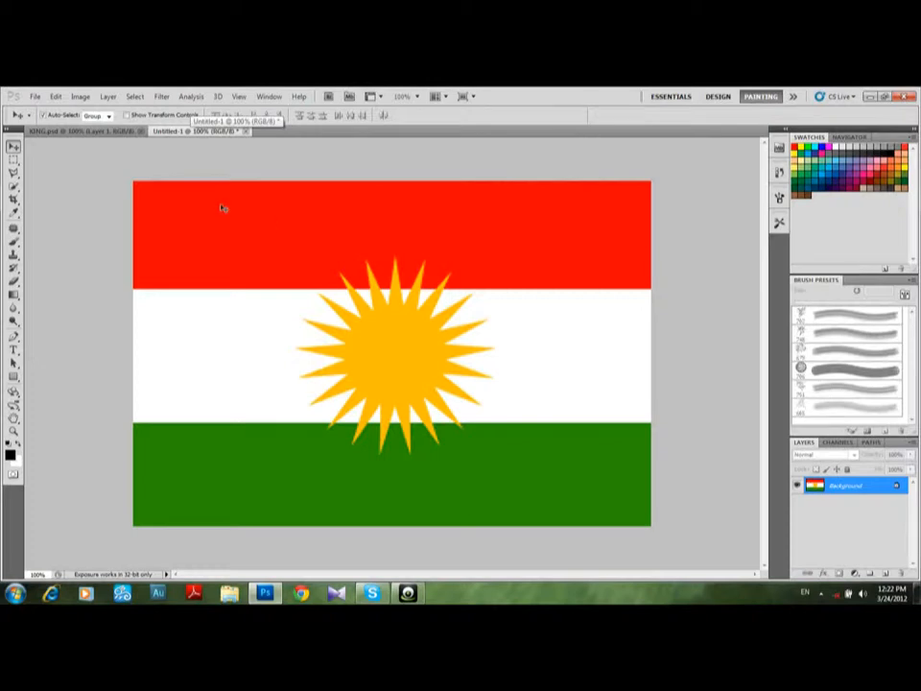
click(163, 97)
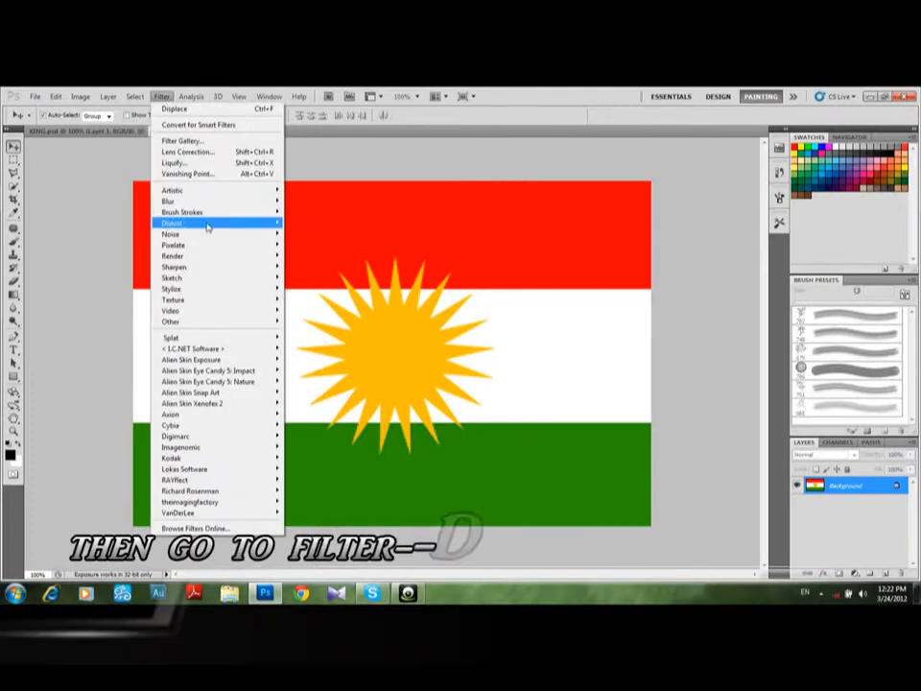
mouse_move(269, 224)
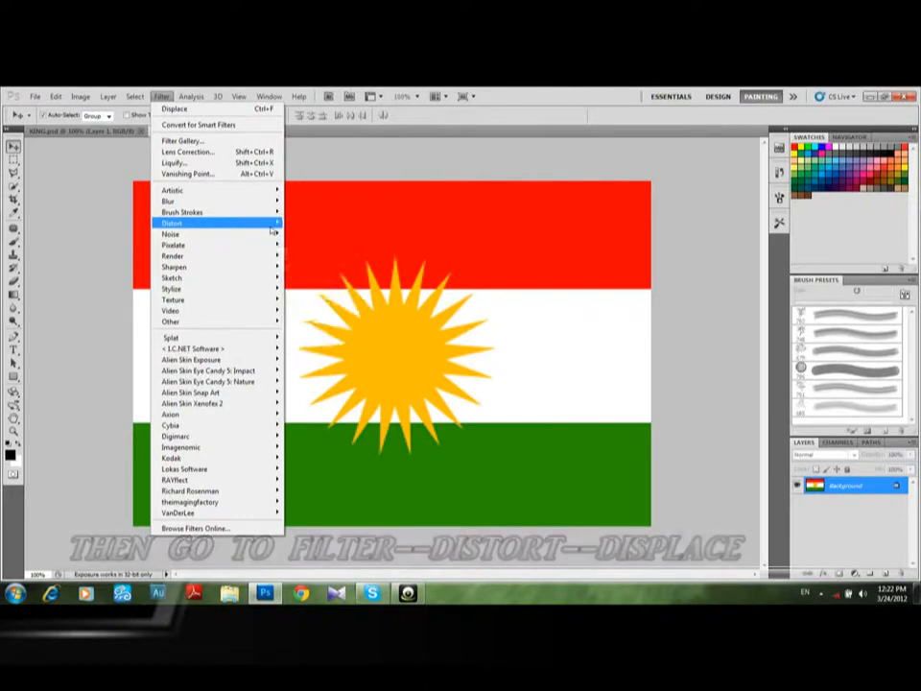
click(304, 234)
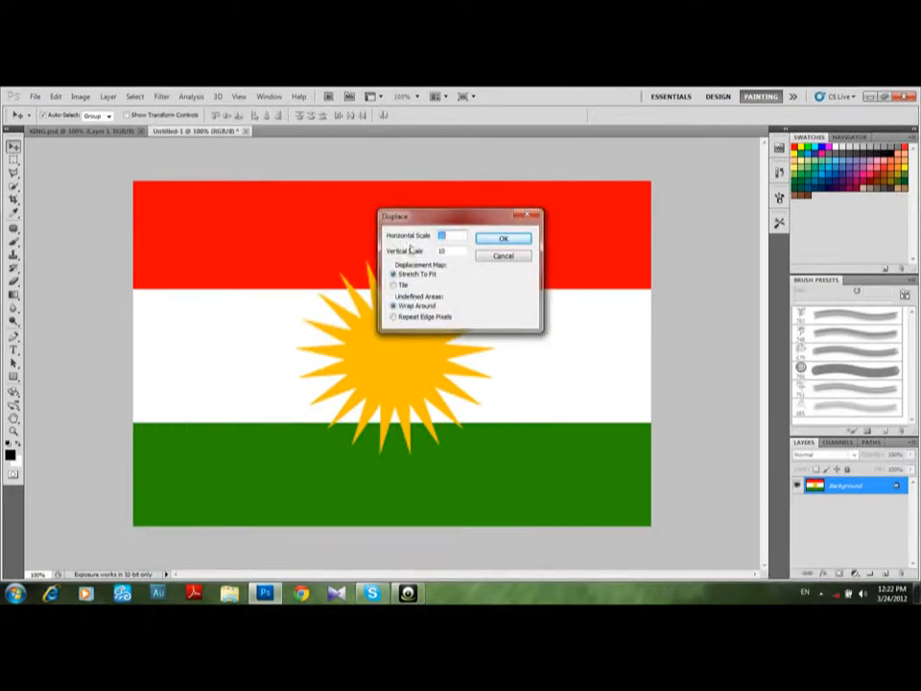
key(Tab)
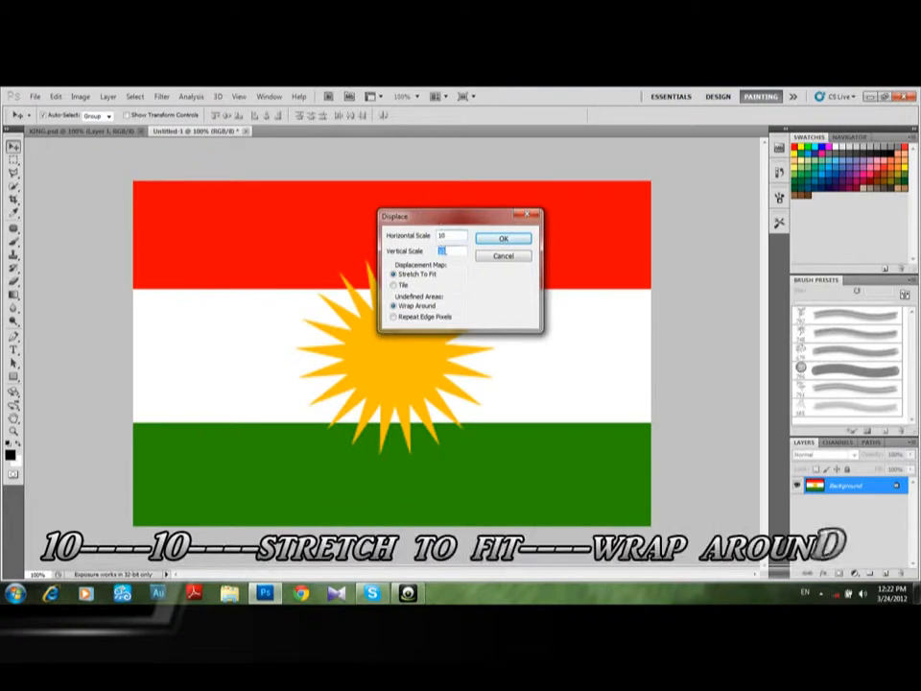
click(405, 276)
click(418, 307)
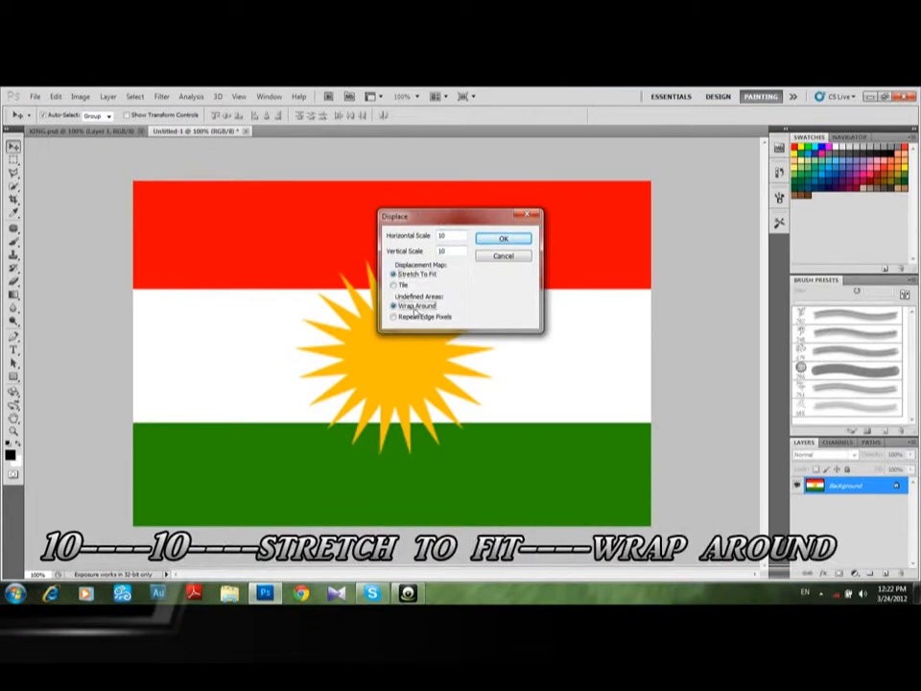
click(495, 239)
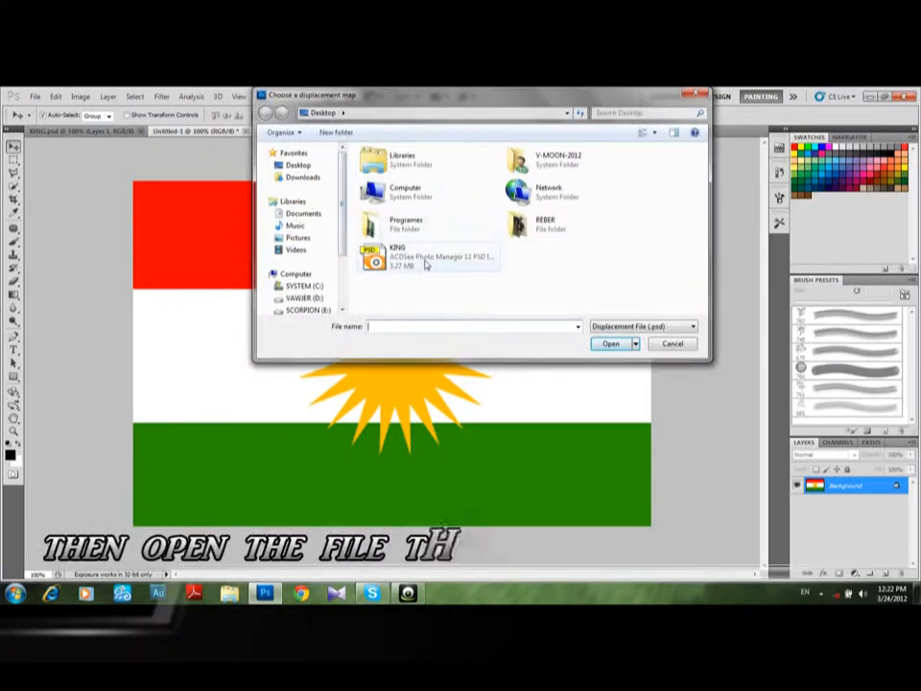
click(394, 257)
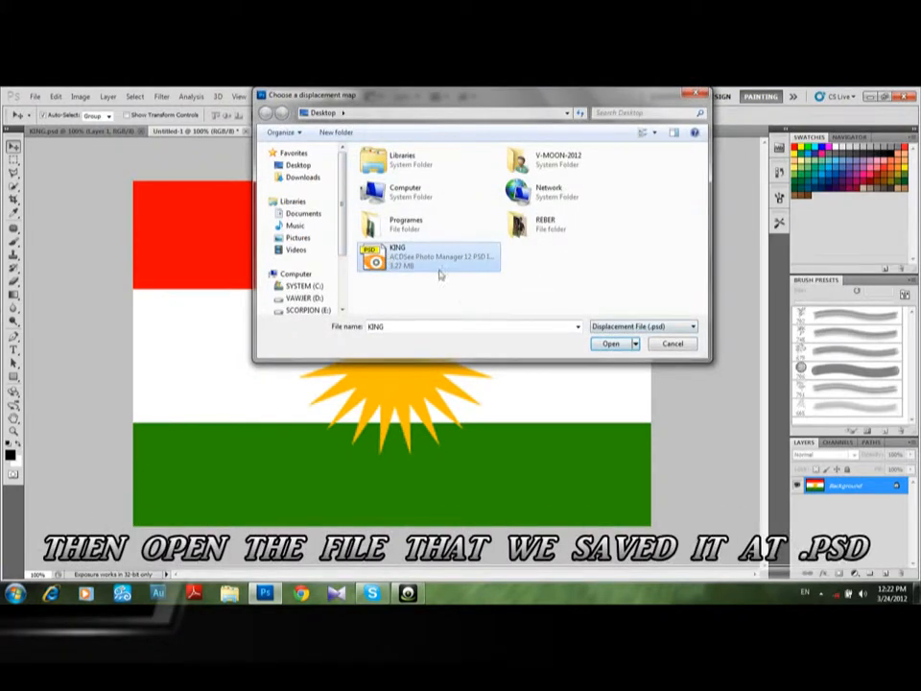
double_click(426, 251)
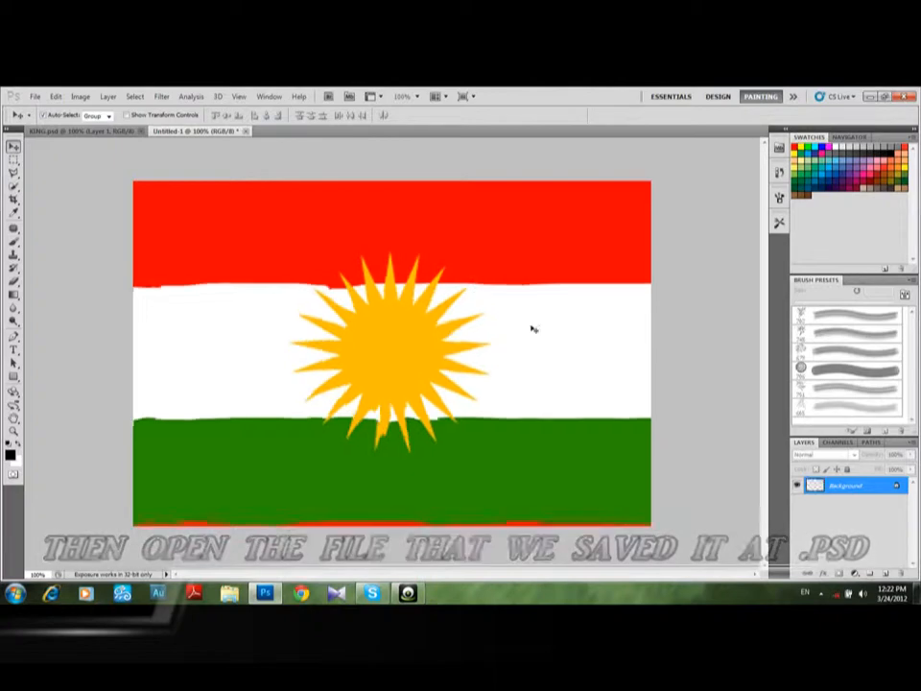
Step: Copy the entire displaced flag from Untitled-1 into KING.psd as a new layer covering the gray fabric layer
click(368, 304)
click(455, 280)
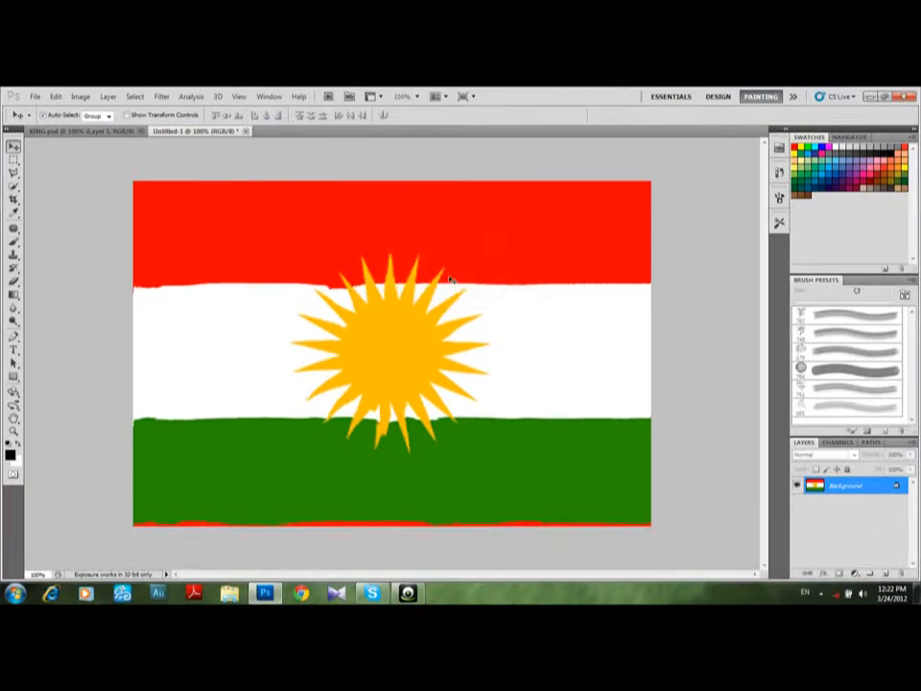
key(ctrl+a)
drag(308, 239, 351, 240)
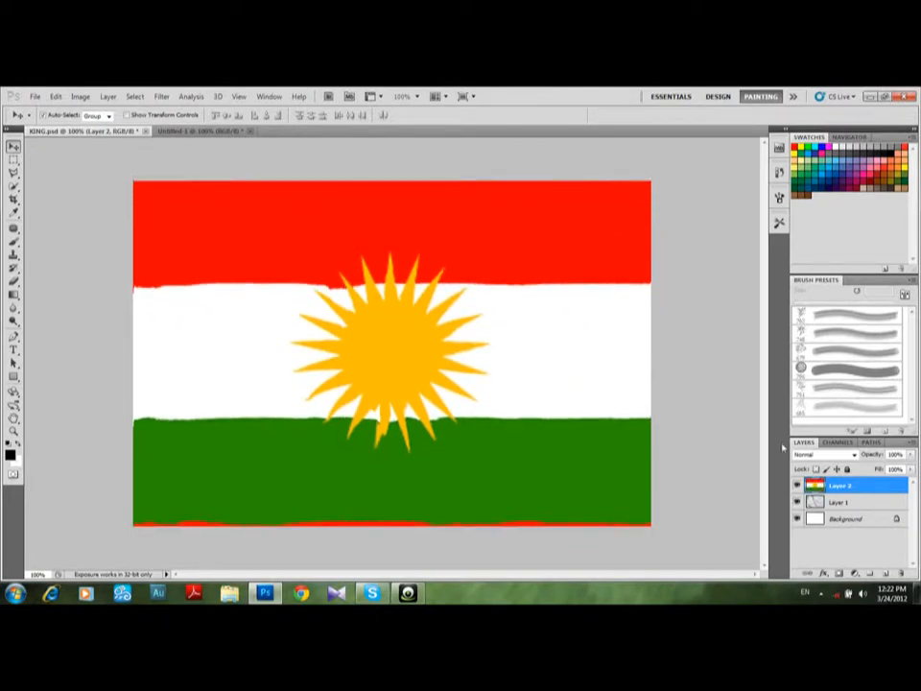
Step: Blend the flag layer, Layer 2, over the fabric in Linear Burn mode at 100% opacity
drag(906, 454, 883, 465)
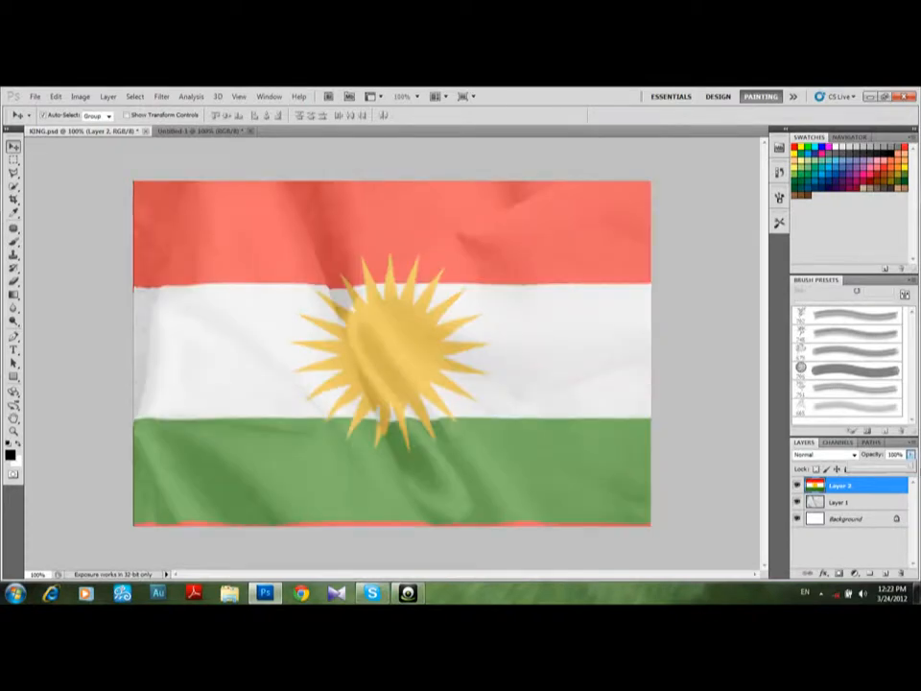
click(814, 456)
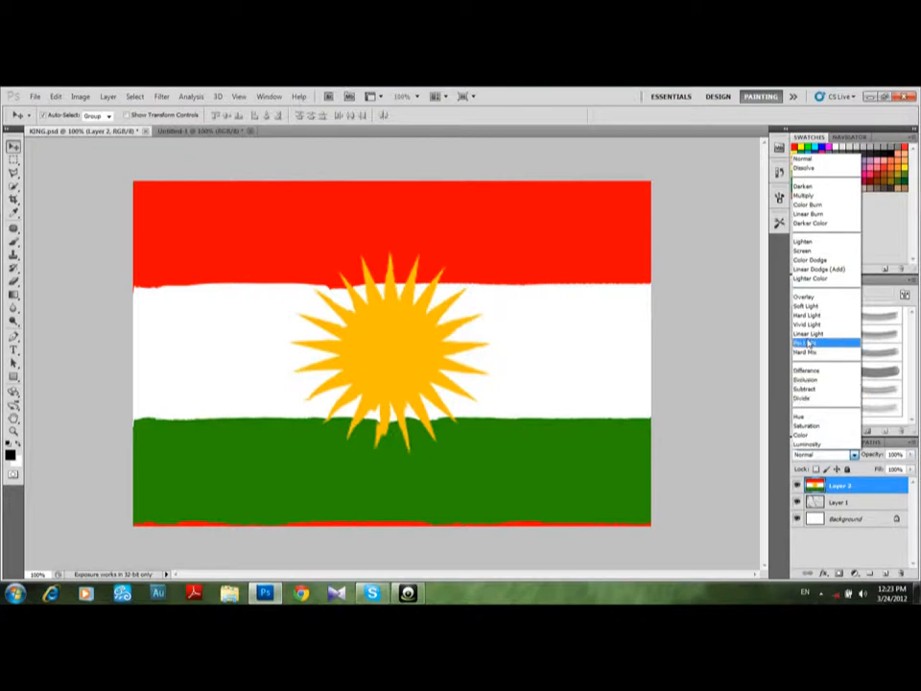
click(808, 213)
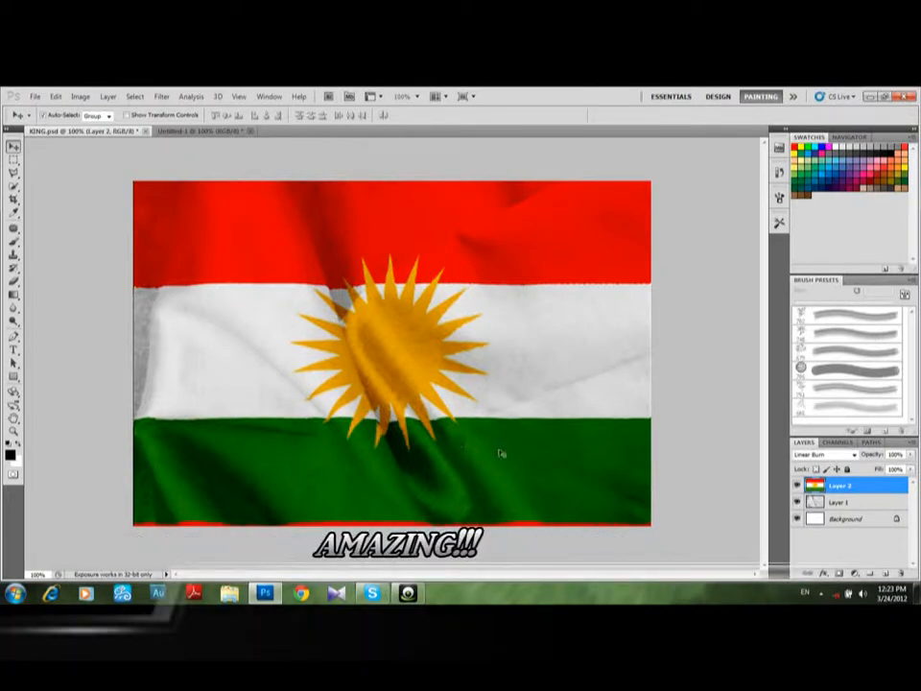
click(835, 454)
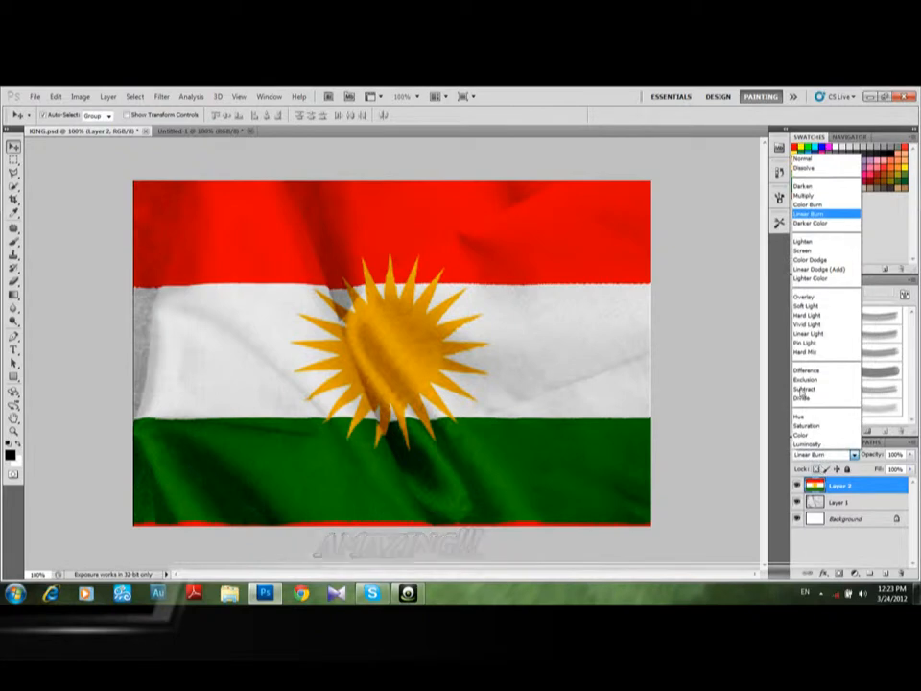
click(464, 475)
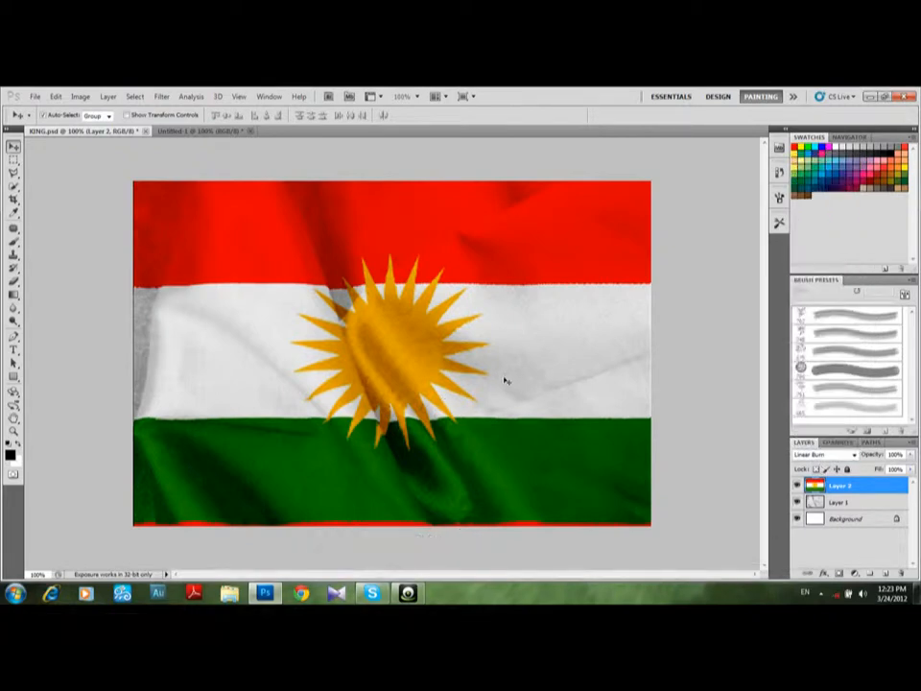
Step: Darken the flag layer with a Levels adjustment that sets the RGB black input level to 22, and merge all visible layers
click(81, 98)
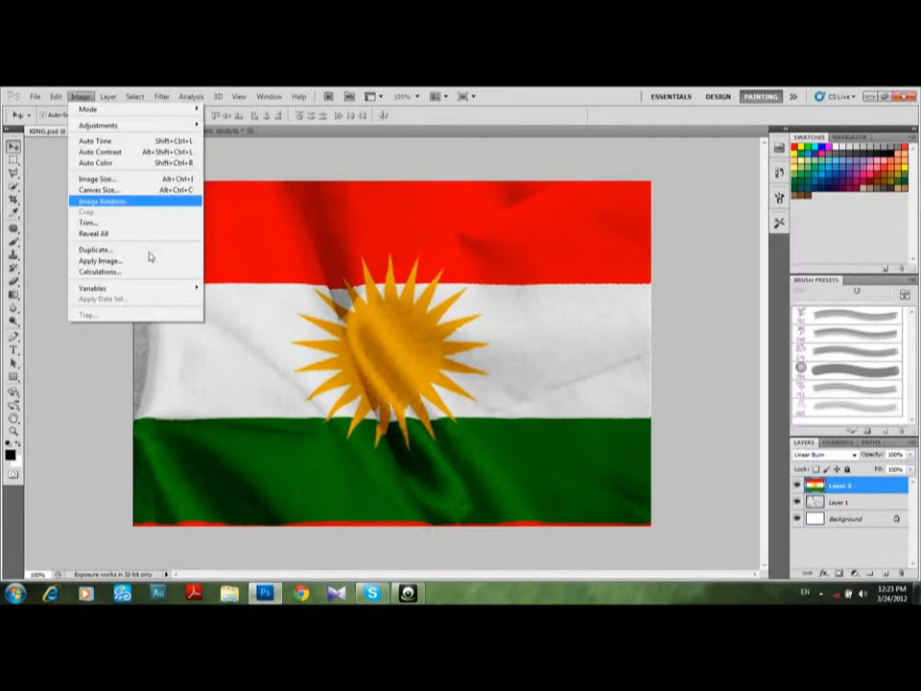
mouse_move(122, 126)
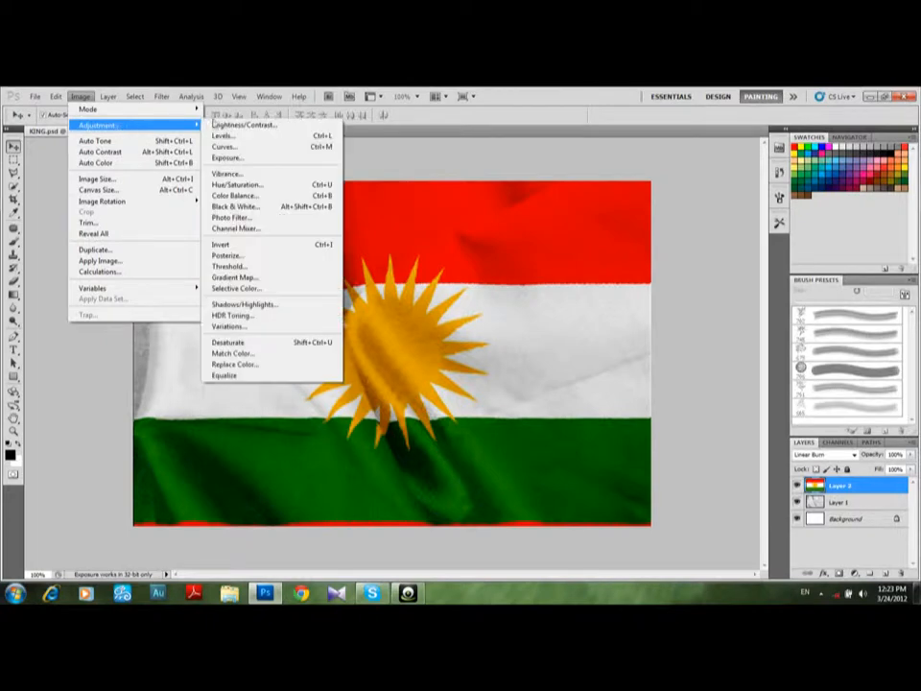
click(317, 137)
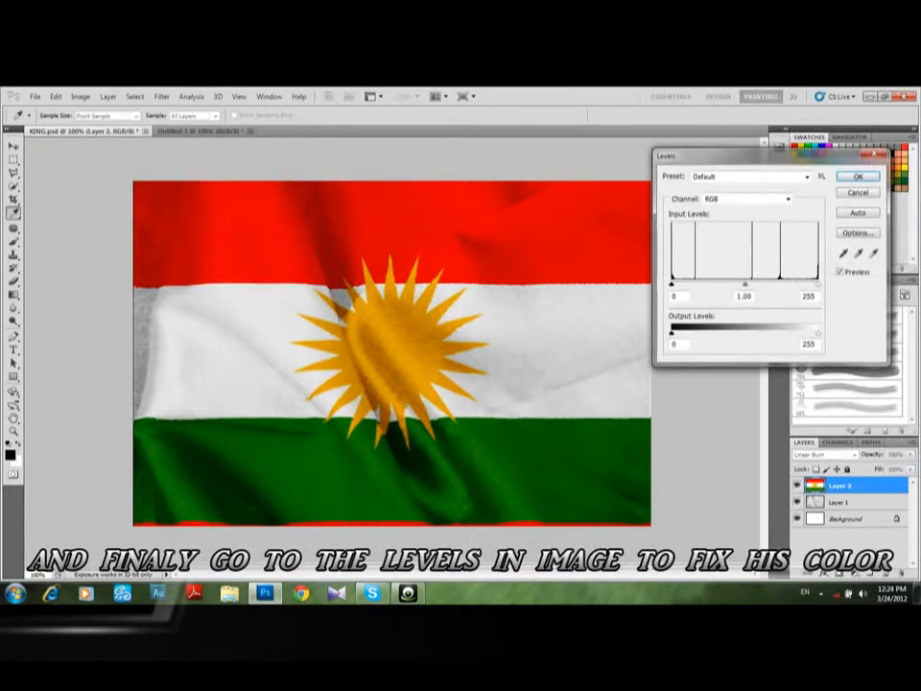
mouse_move(673, 285)
mouse_down()
mouse_move(722, 286)
mouse_move(672, 286)
mouse_up()
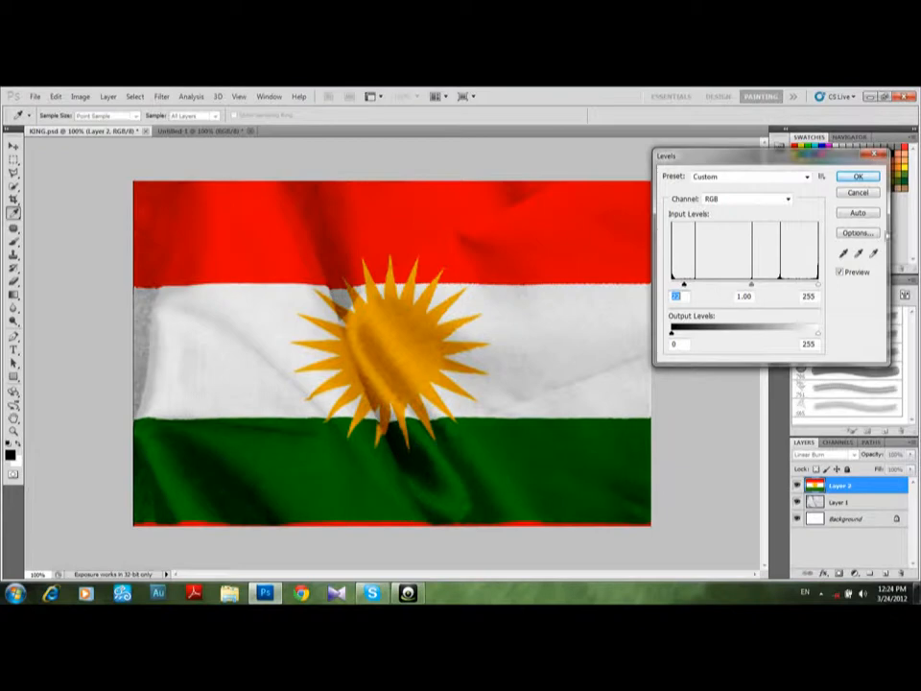
click(860, 179)
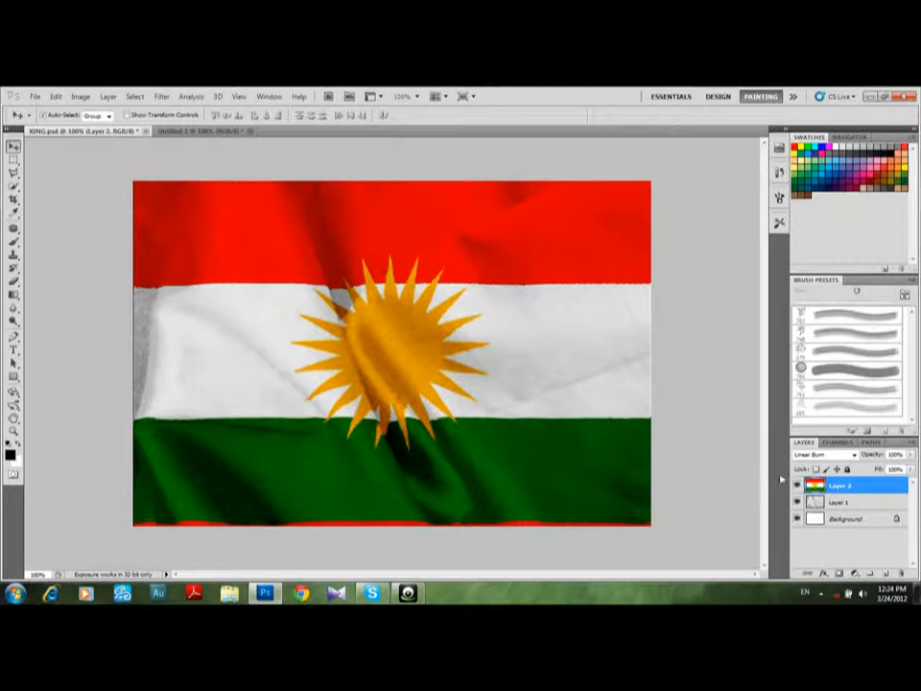
key(ctrl+shift+e)
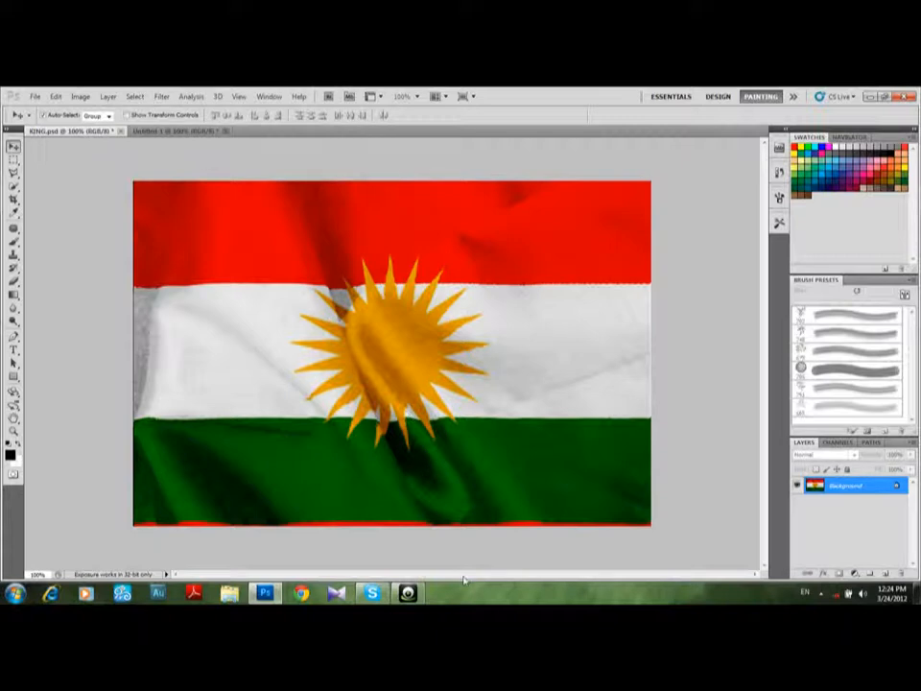
click(408, 591)
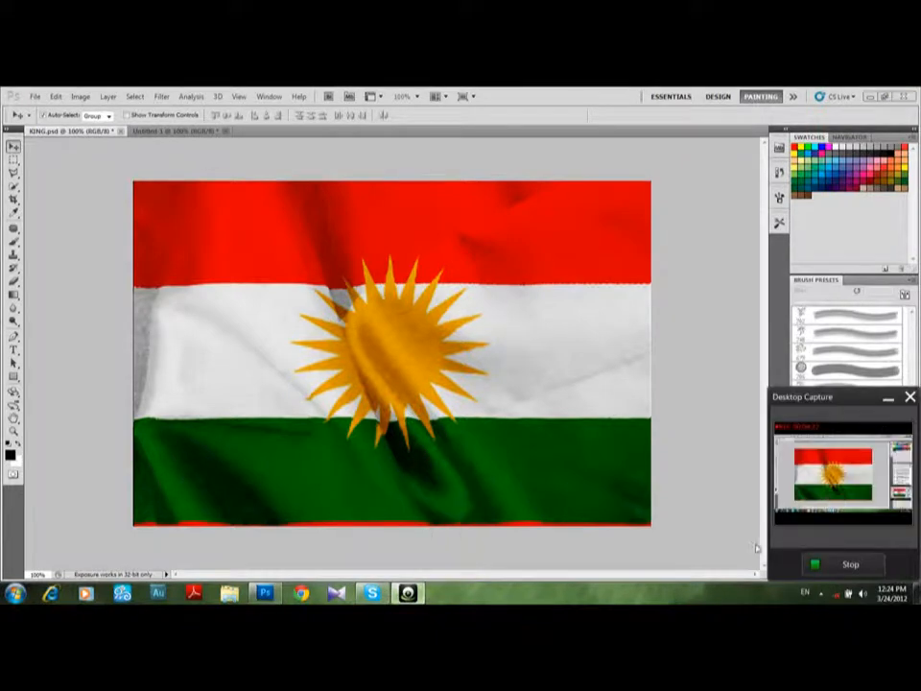